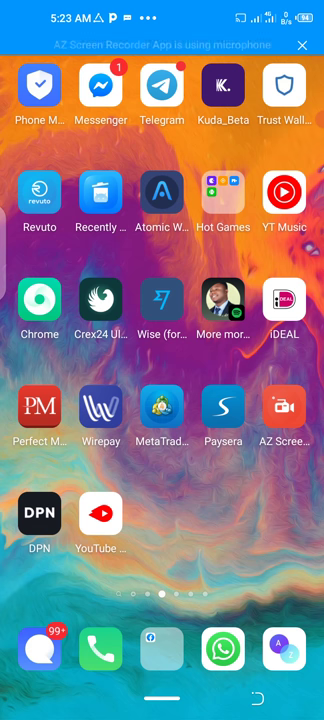
- Launch MetaTrader 4 and view the live IntelligencePrime account (101.28 USD) and demo account
{"action": "left_click", "coordinate": [162, 407]}
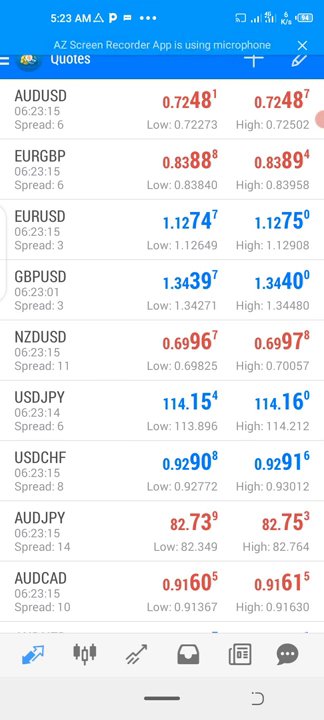
{"action": "left_click", "coordinate": [8, 59]}
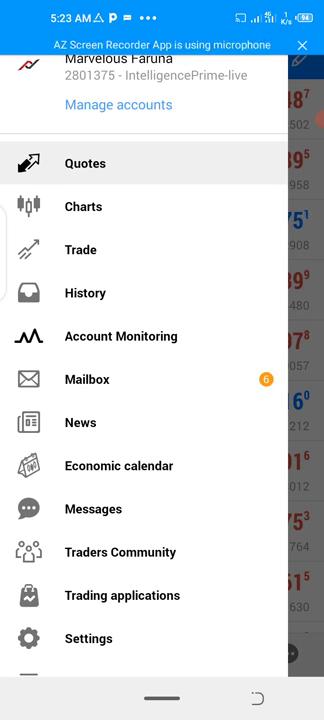
{"action": "left_click", "coordinate": [118, 75]}
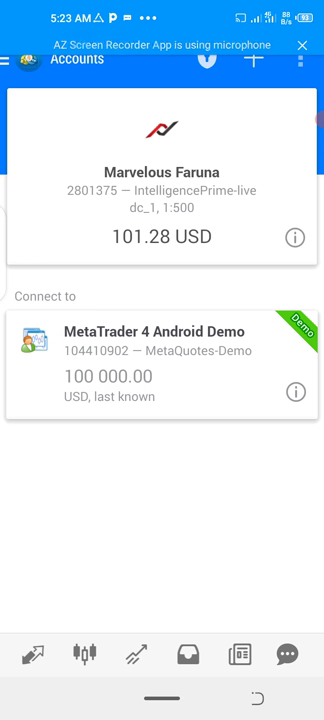
{"action": "left_click", "coordinate": [8, 59]}
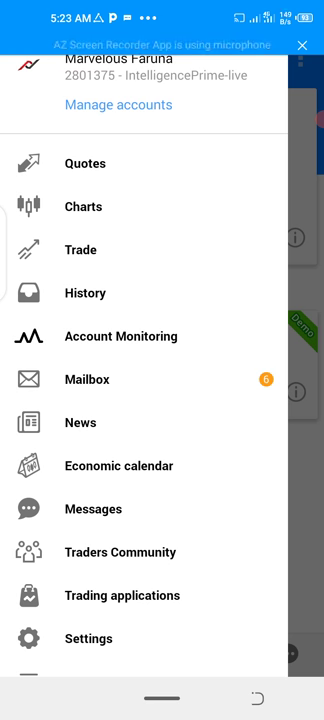
- Show the Trade screen: balance, equity and free margin at 101.28, no open positions
{"action": "left_click", "coordinate": [81, 250]}
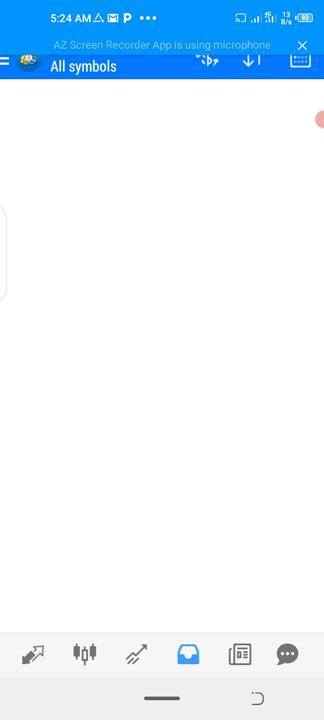
{"action": "left_click", "coordinate": [6, 63]}
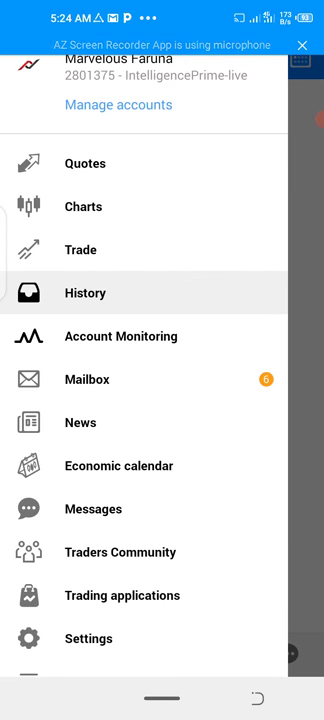
{"action": "left_click", "coordinate": [80, 249]}
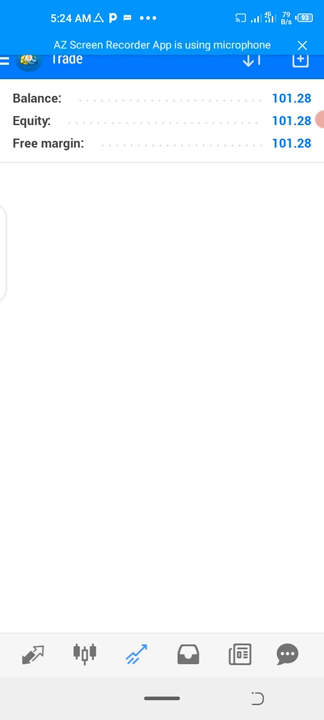
- Return to Accounts, listing the live IntelligencePrime account at 101.28 USD and MetaQuotes demo
{"action": "left_click", "coordinate": [6, 59]}
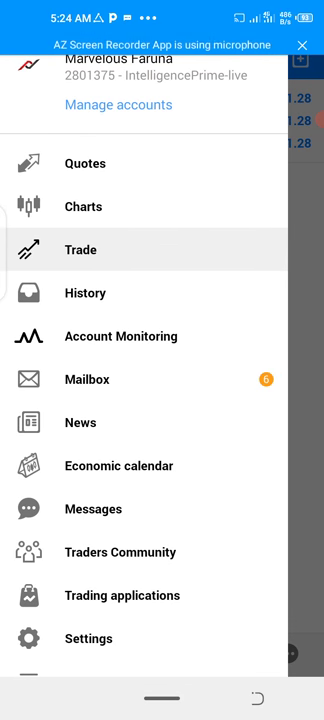
{"action": "left_click", "coordinate": [118, 104]}
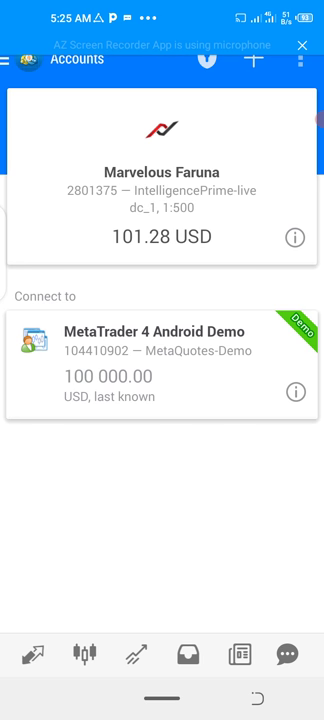
{"action": "left_click", "coordinate": [6, 59]}
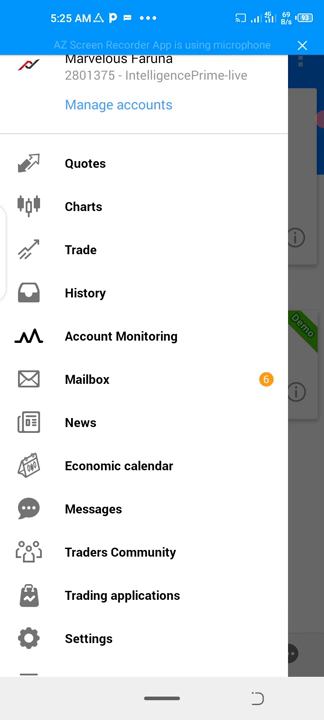
{"action": "left_click", "coordinate": [305, 450]}
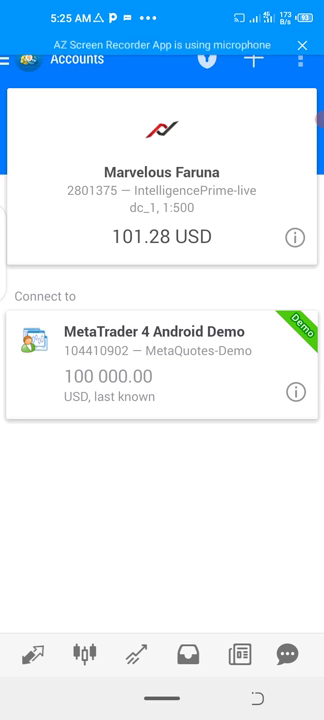
- Check the portal's USDT Wallet 16.38 and MT4 Trading Capital 100, then go home
{"action": "left_click", "coordinate": [316, 119]}
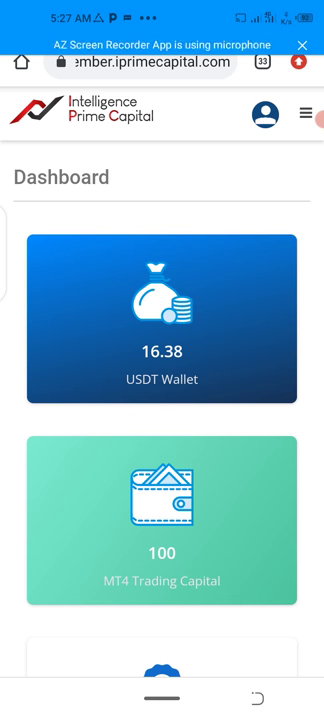
{"action": "key", "text": "super"}
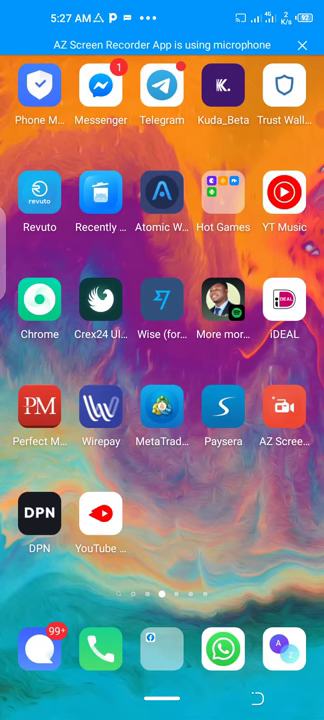
- Reopen MetaTrader 4 and show the balance, equity and free margin summary
{"action": "left_click", "coordinate": [161, 407]}
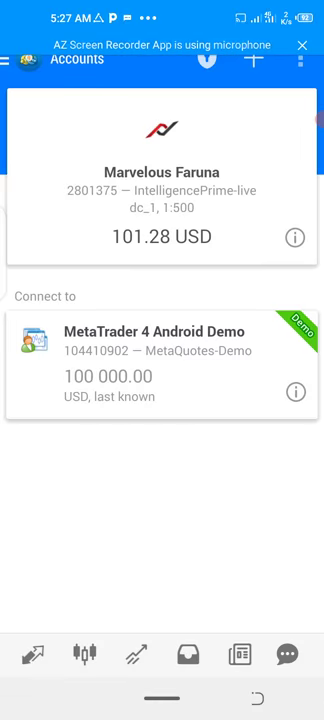
{"action": "left_click", "coordinate": [8, 60]}
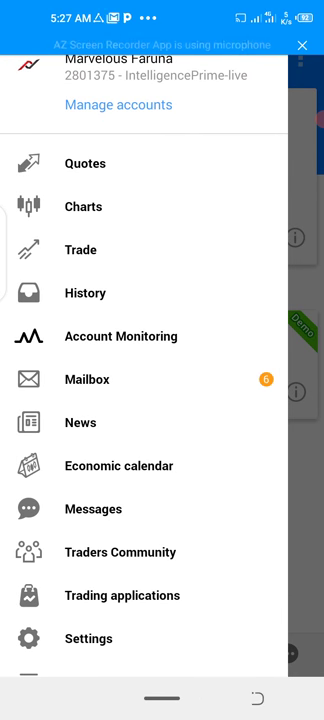
{"action": "left_click", "coordinate": [80, 249]}
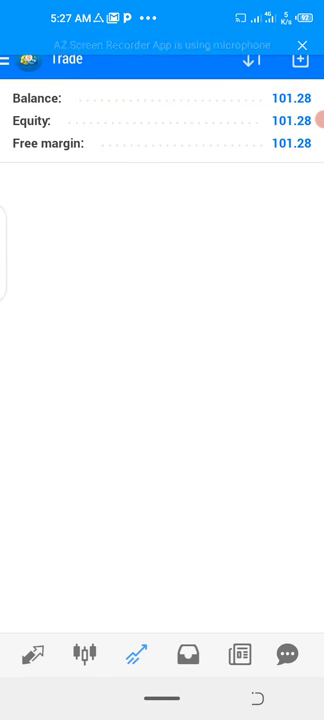
- Review the two closed AUDUSD trades earning 1.28, then leave for recent apps
{"action": "left_click", "coordinate": [10, 60]}
{"action": "left_click", "coordinate": [96, 294]}
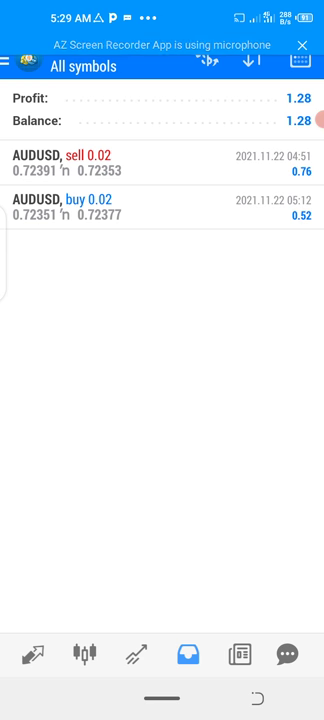
{"action": "key", "text": "Home"}
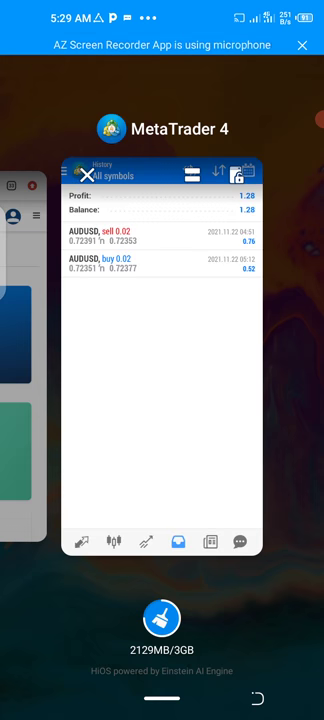
{"action": "left_click_drag", "start_coordinate": [60, 400], "coordinate": [260, 400]}
- Bring back the Chrome dashboard (USDT Wallet 16.38, Trading Capital 100) and its site menu
{"action": "left_click", "coordinate": [140, 350]}
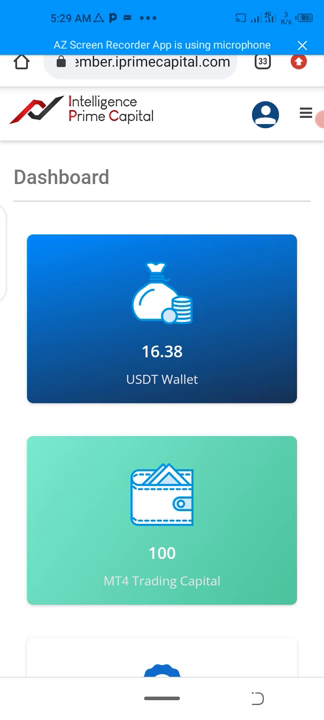
{"action": "left_click", "coordinate": [318, 118]}
{"action": "left_click", "coordinate": [160, 400]}
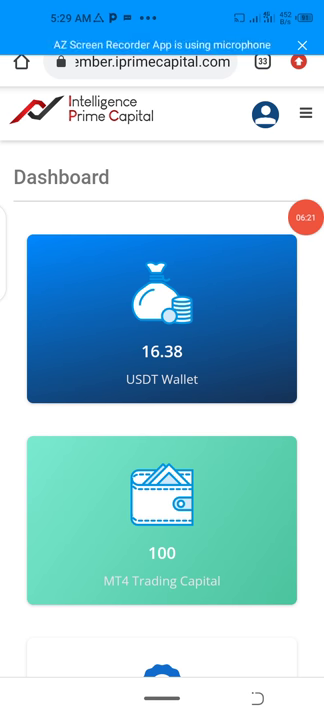
{"action": "left_click", "coordinate": [306, 113]}
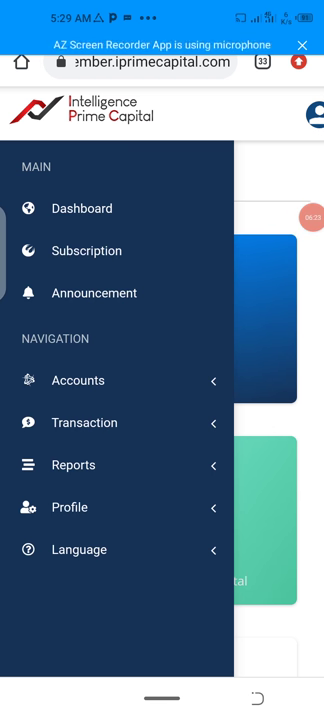
- Expand the Accounts and Transaction menu sections, then reload the Dashboard page
{"action": "left_click", "coordinate": [78, 380]}
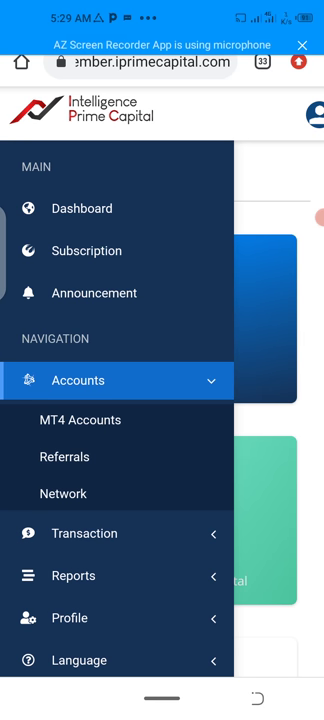
{"action": "left_click", "coordinate": [84, 533]}
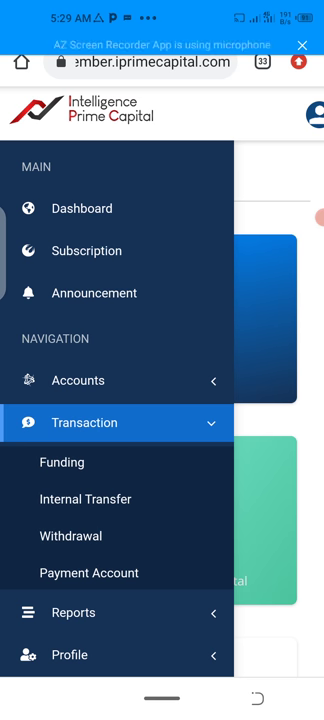
{"action": "left_click", "coordinate": [78, 380]}
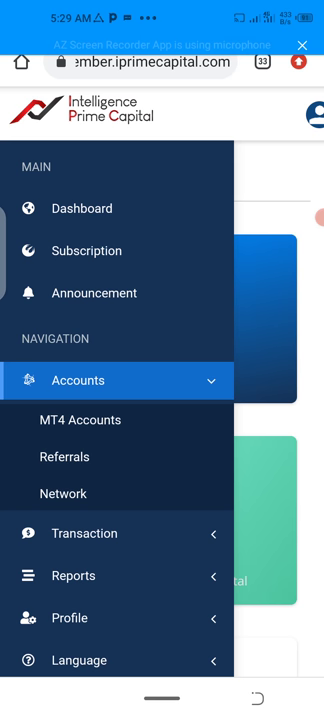
{"action": "left_click", "coordinate": [82, 208]}
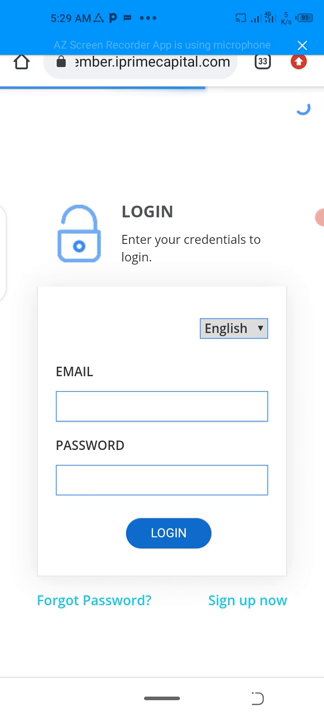
- Log in with the saved Google autofill email, so MT4 Trading Capital shows 101.28
{"action": "left_click", "coordinate": [161, 406]}
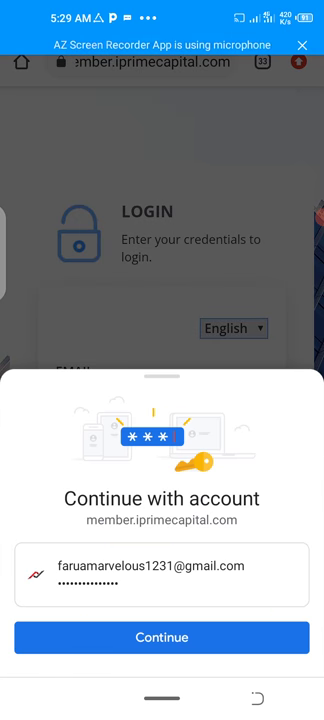
{"action": "left_click", "coordinate": [161, 637]}
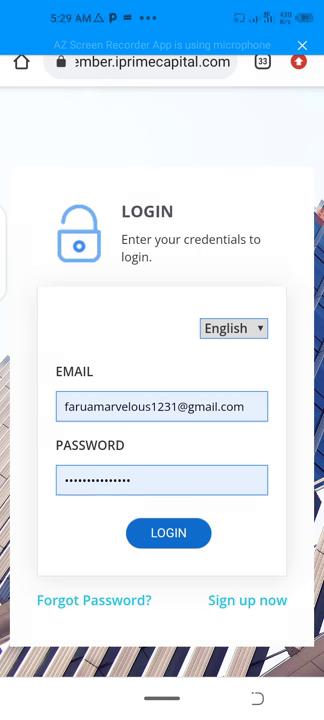
{"action": "left_click", "coordinate": [168, 533]}
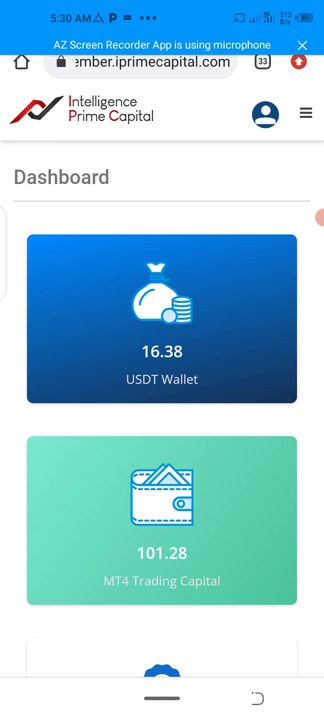
{"action": "scroll", "coordinate": [162, 400], "scroll_direction": "down", "scroll_amount": 3}
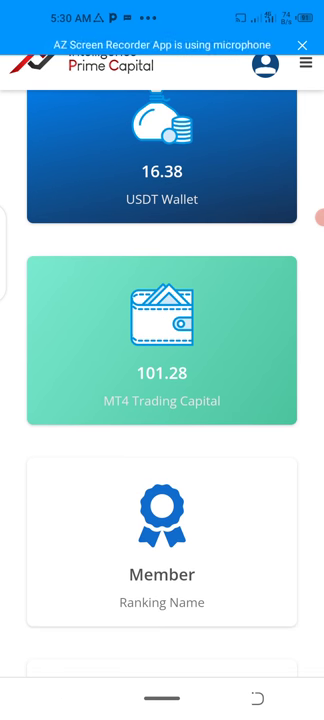
{"action": "scroll", "coordinate": [162, 400], "scroll_direction": "up", "scroll_amount": 3}
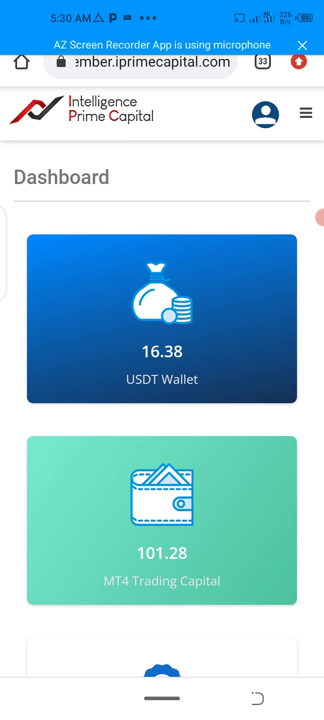
{"action": "scroll", "coordinate": [162, 400], "scroll_direction": "down", "scroll_amount": 2}
{"action": "scroll", "coordinate": [162, 400], "scroll_direction": "down", "scroll_amount": 1}
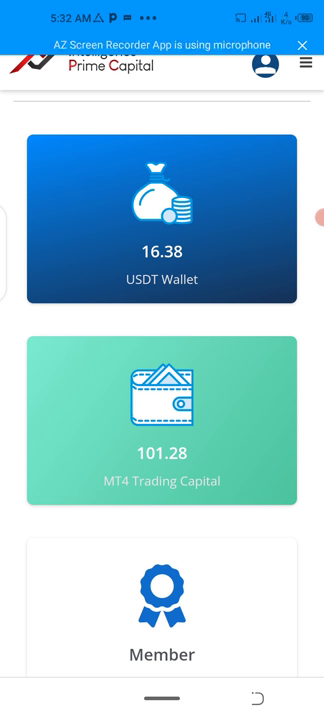
{"action": "left_click", "coordinate": [318, 218]}
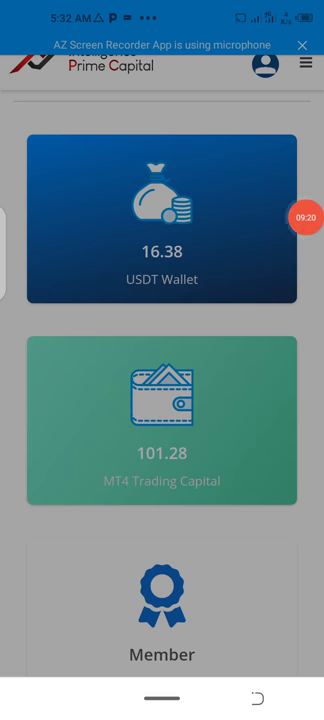